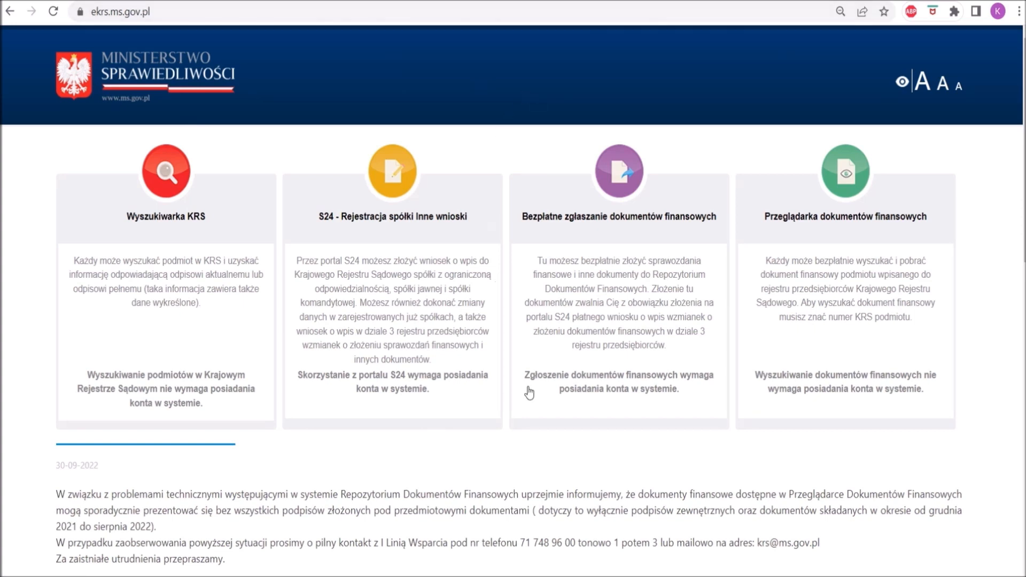
Open Bezpłatne zgłaszanie dokumentów finansowych and look through the system notices on the S24 portal's start page.
left_click(654, 235)
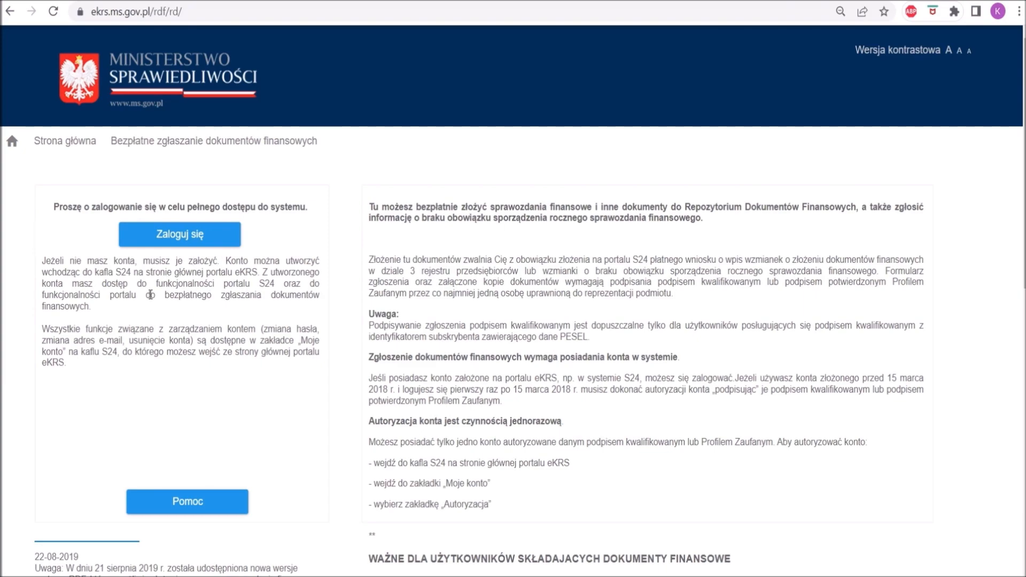
left_click(369, 1)
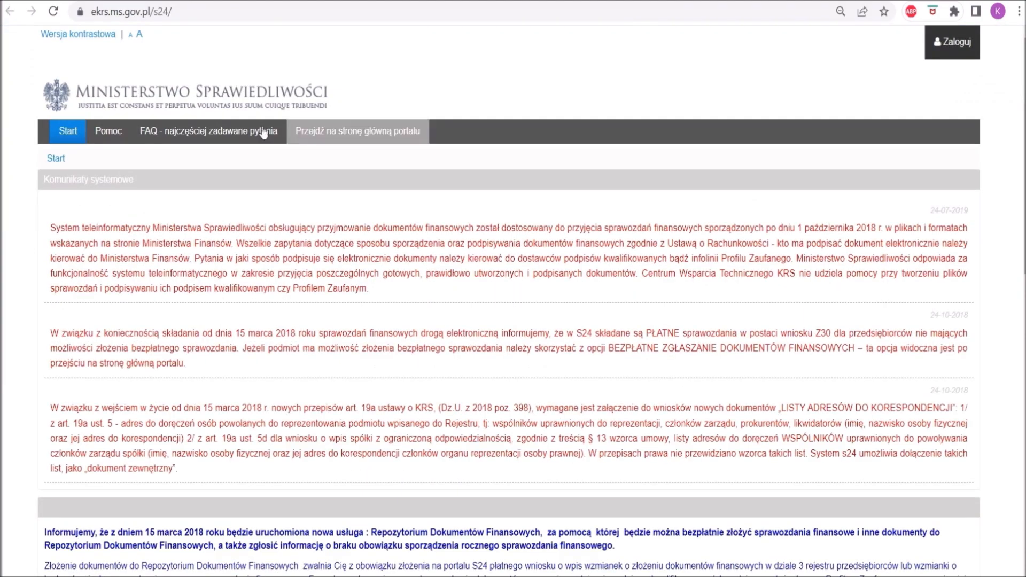
scroll(463, 217, "down", 7)
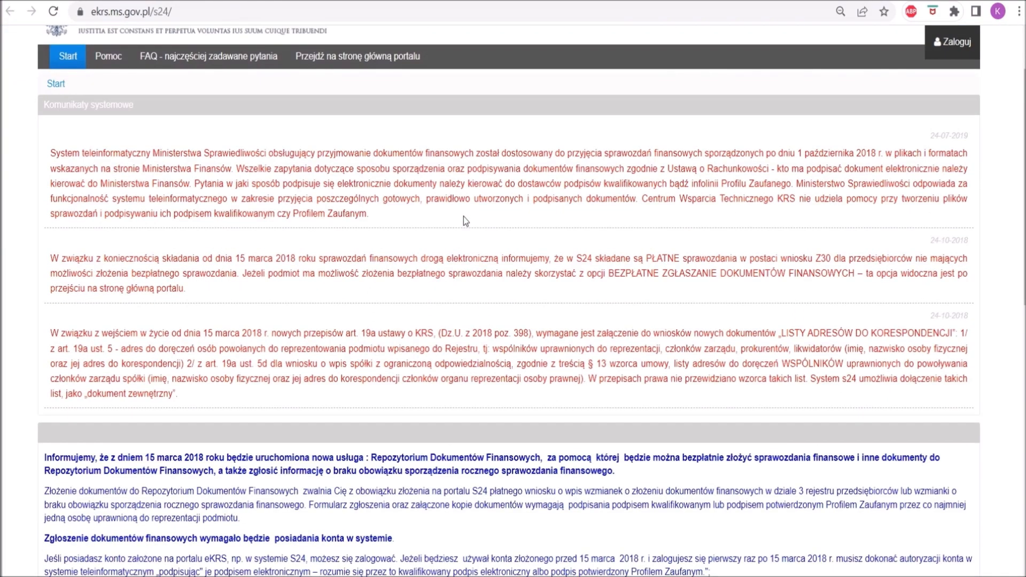
scroll(463, 217, "down", 5)
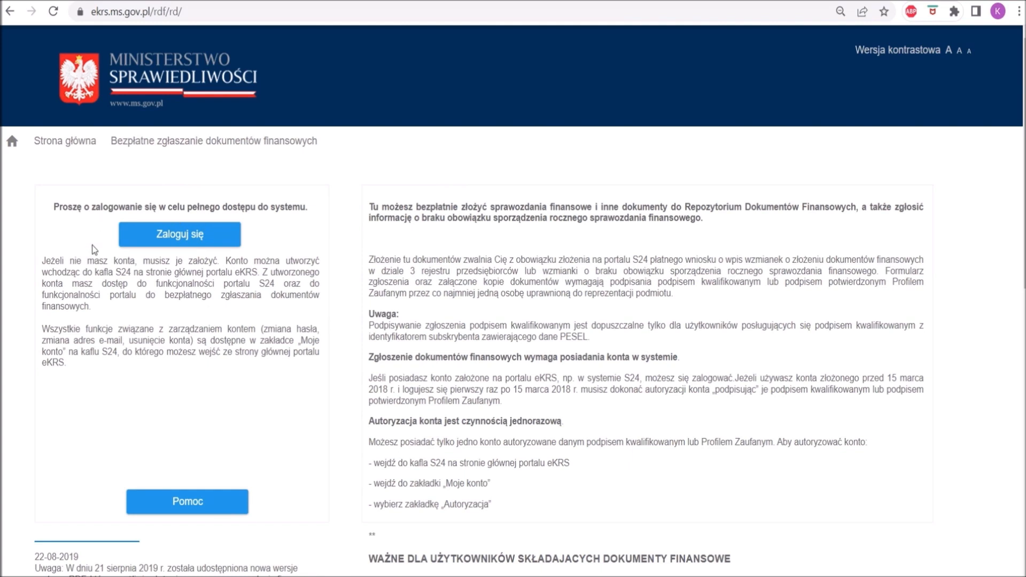
Log in to the financial document filing portal with the account e-mail and password, and dismiss the signature requirements notice.
left_click(164, 238)
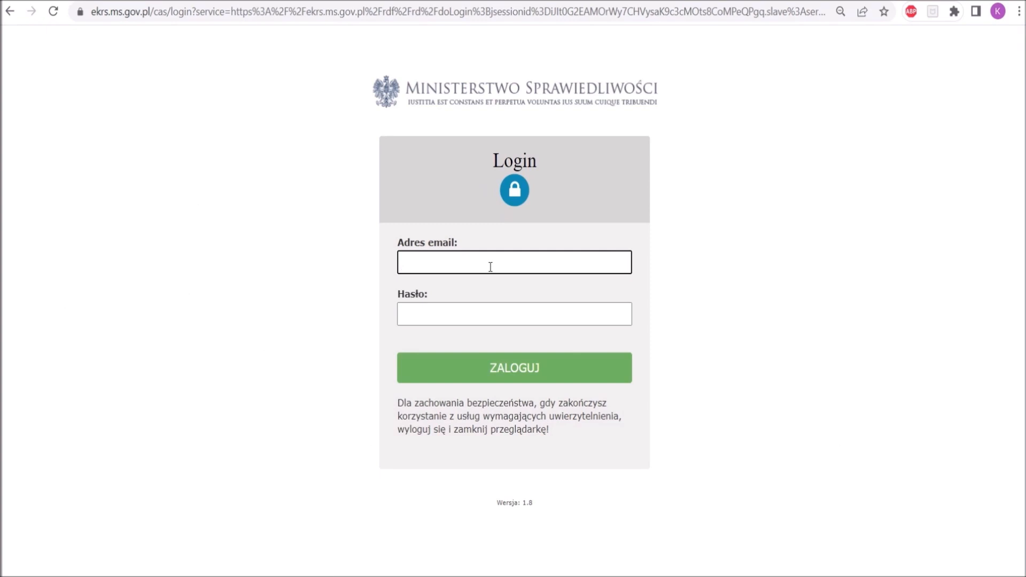
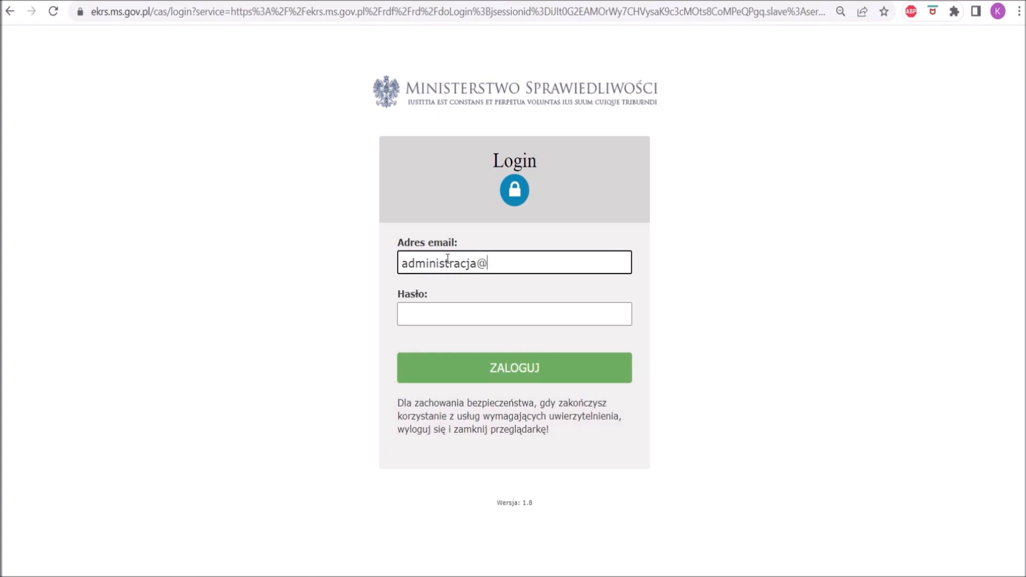
left_click(445, 323)
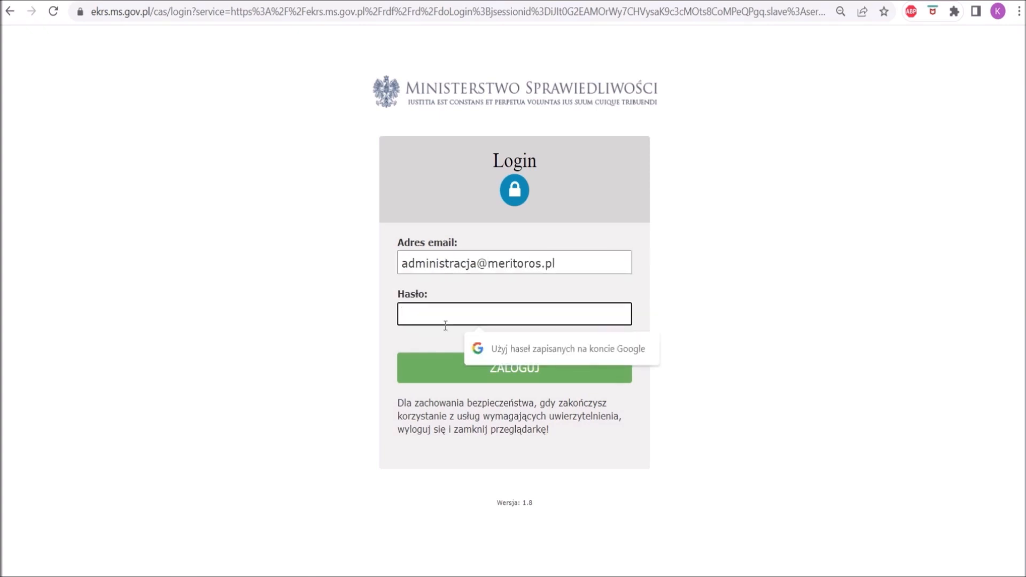
type("*****")
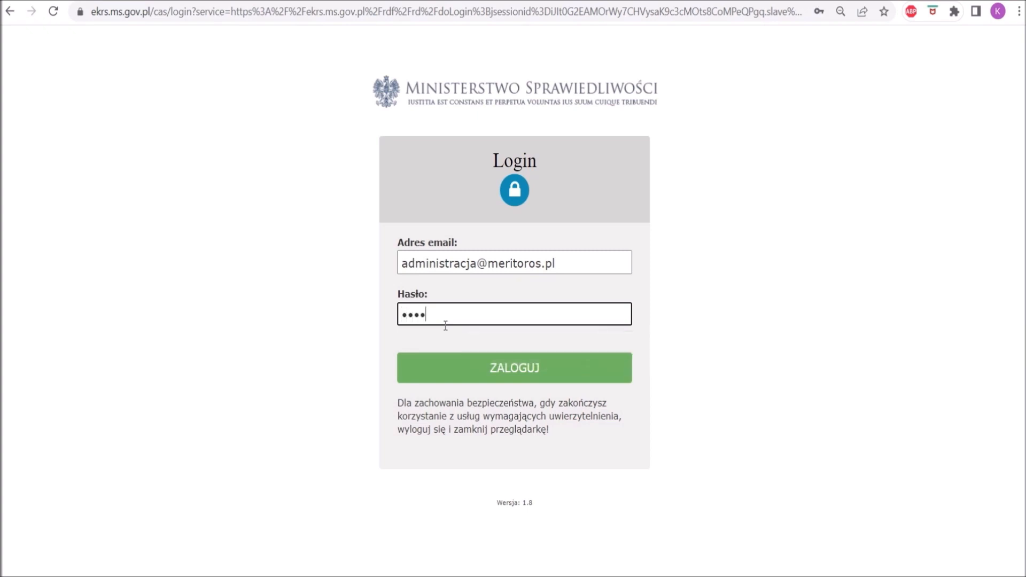
type("****")
key("Return")
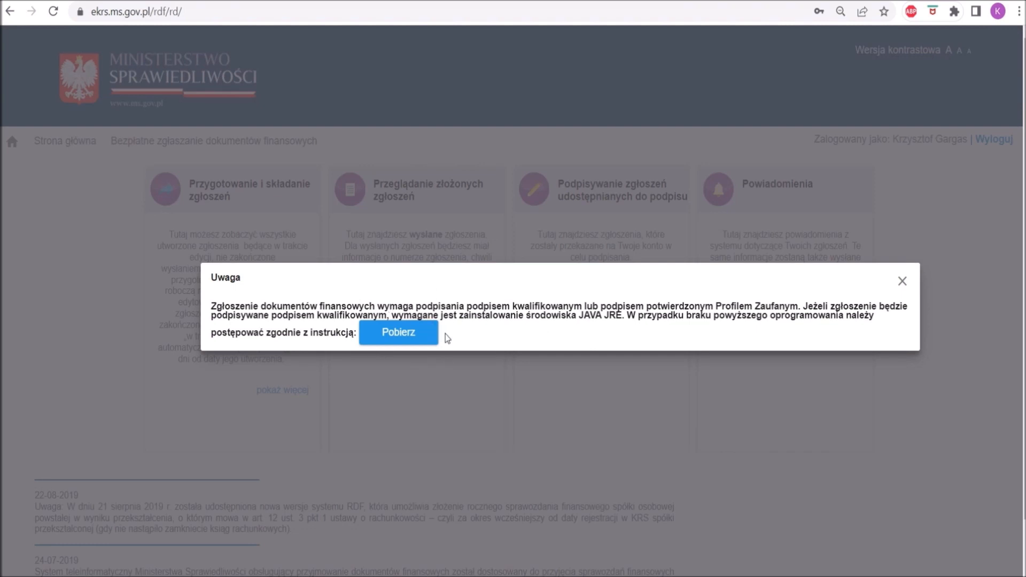
left_click(902, 281)
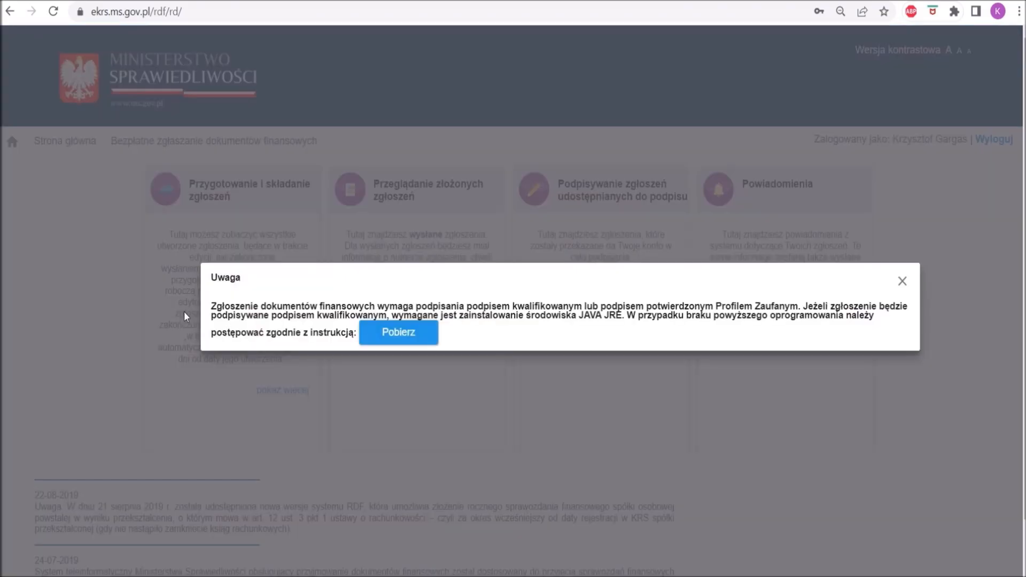
Go to Przygotowanie i składanie zgłoszeń and start a new submission.
left_click(183, 311)
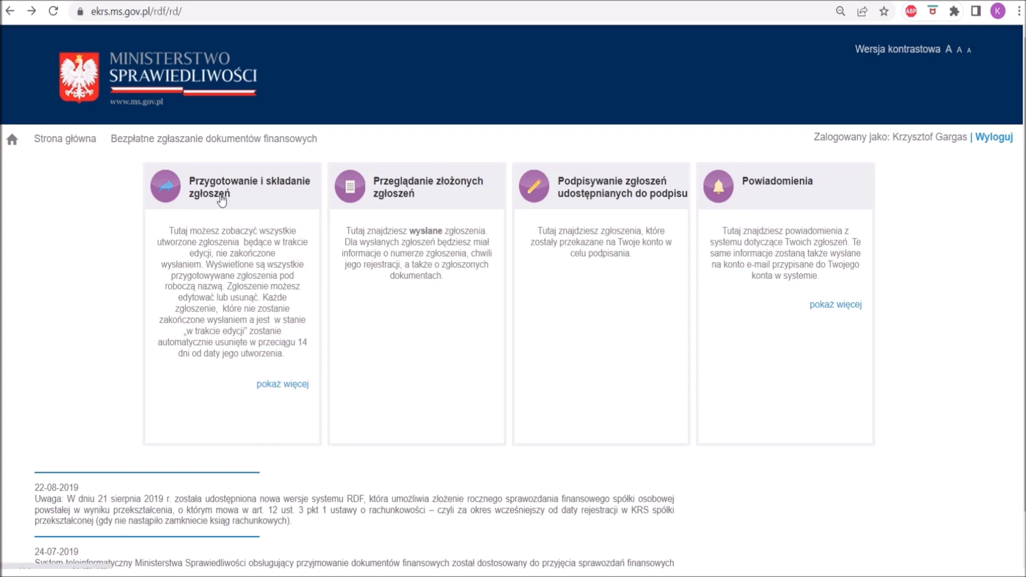
left_click(222, 200)
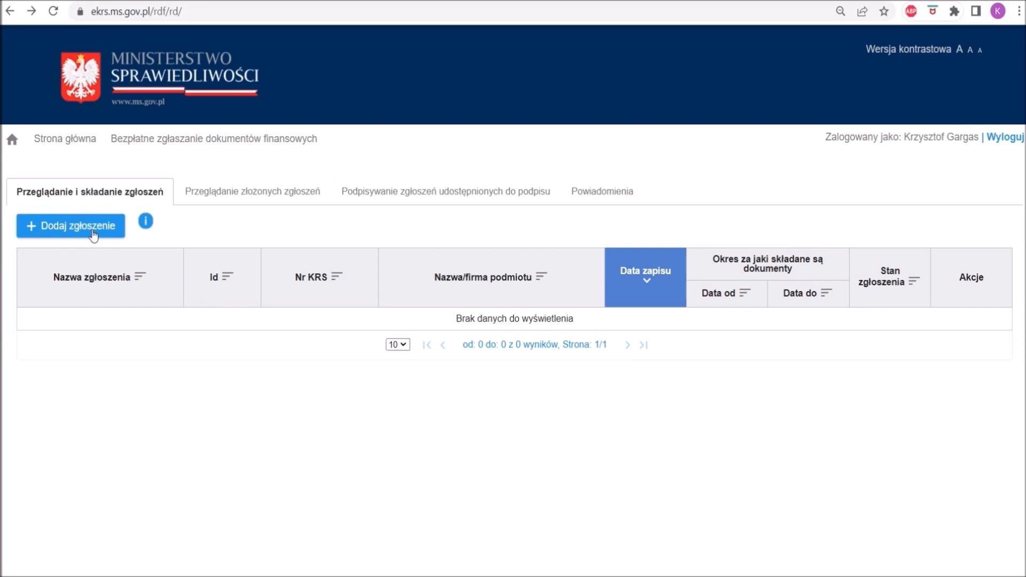
left_click(95, 235)
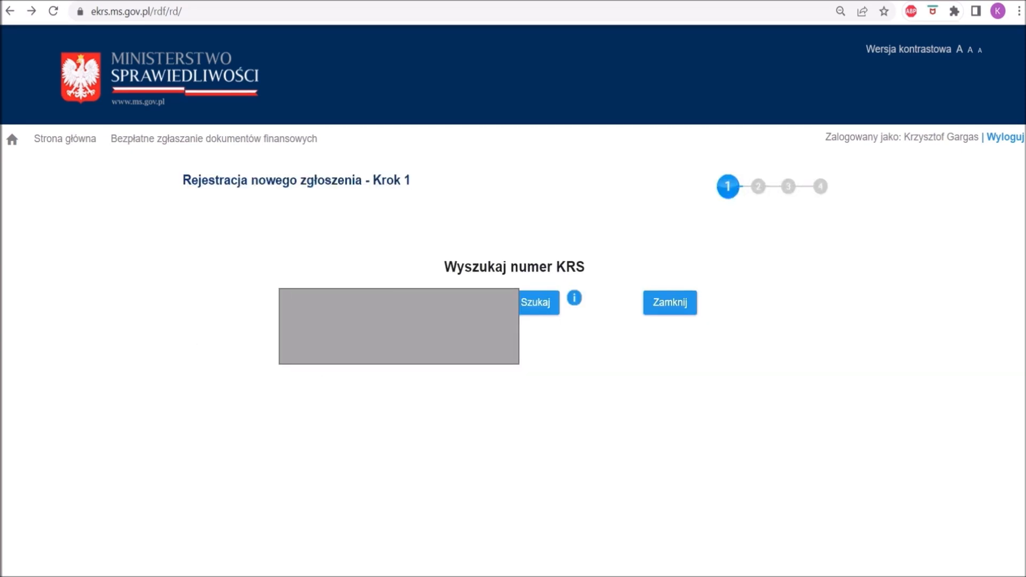
Select the company by its KRS number and continue to step 2 of the submission.
left_click(448, 303)
left_click(419, 371)
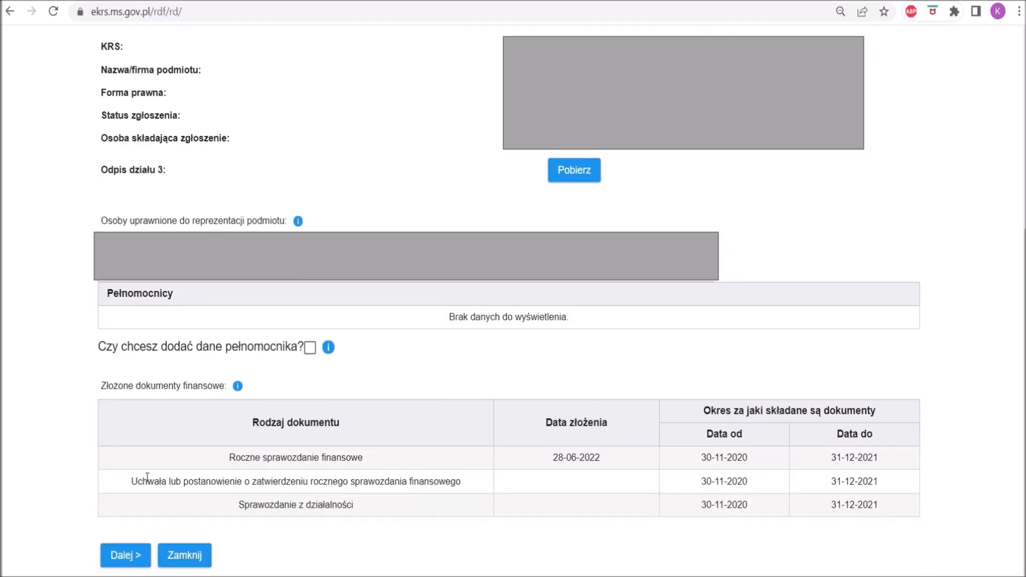
left_click(142, 557)
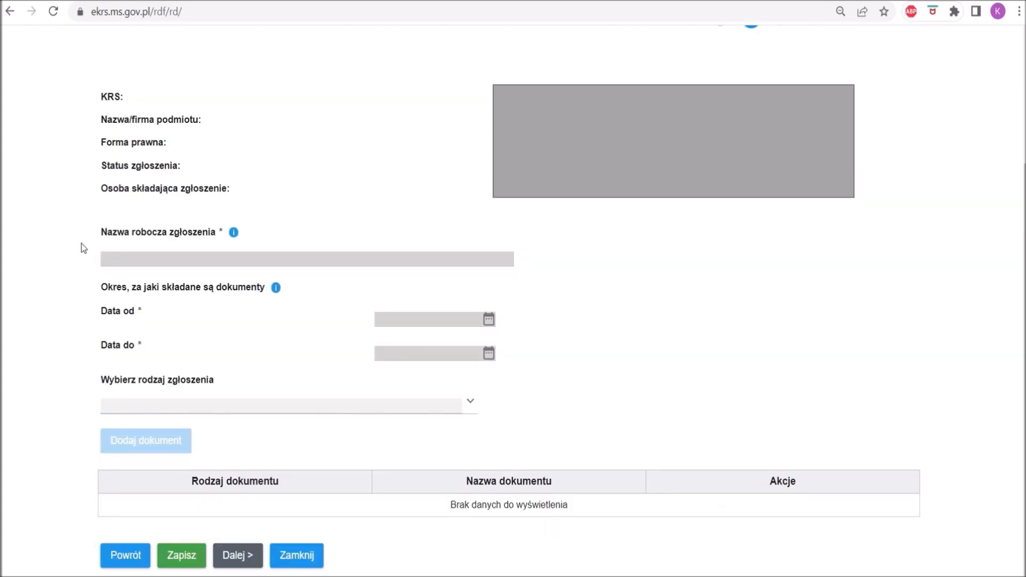
Enter "sprawozdanie finansowe 2022" as the working name of the submission.
left_click(137, 266)
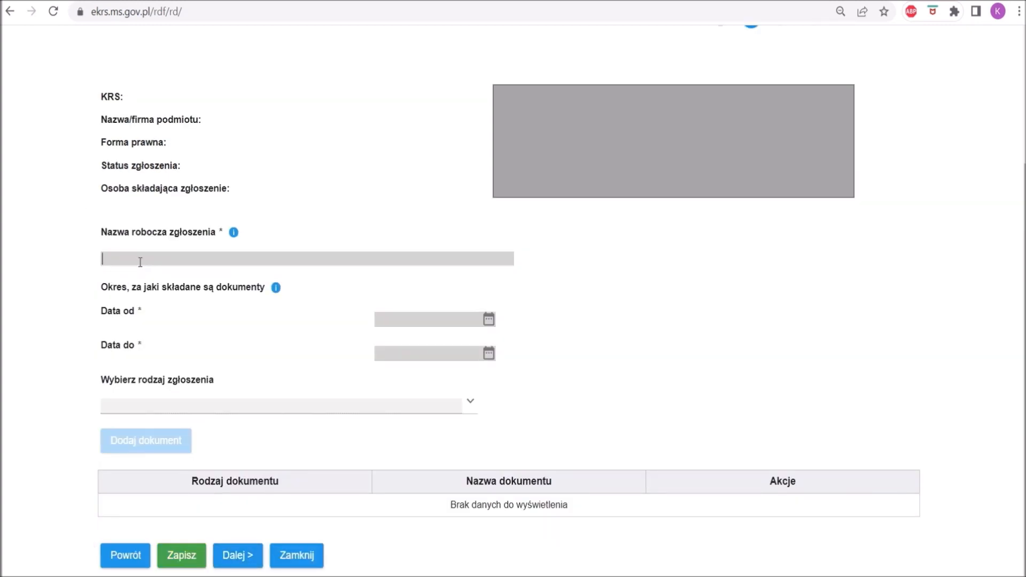
type("sprawozdanie finansowe 2022")
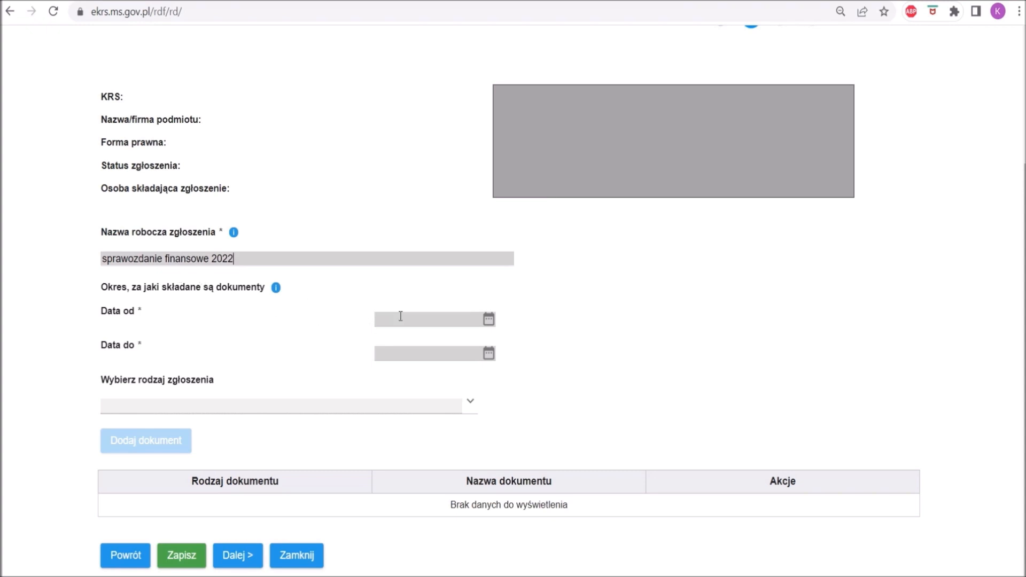
Set the start date of the reporting period to 01-01-2022.
left_click(489, 320)
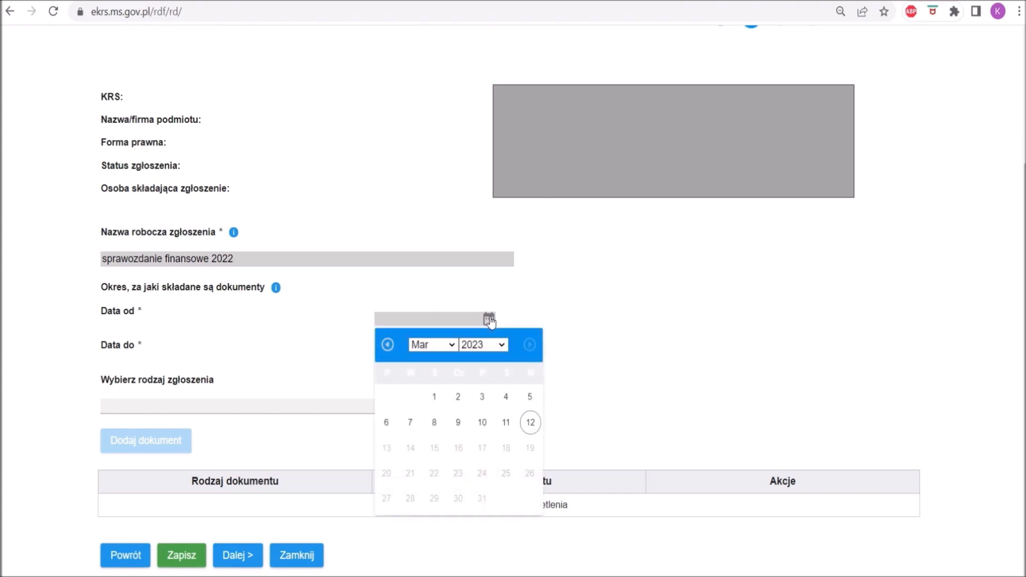
left_click(482, 345)
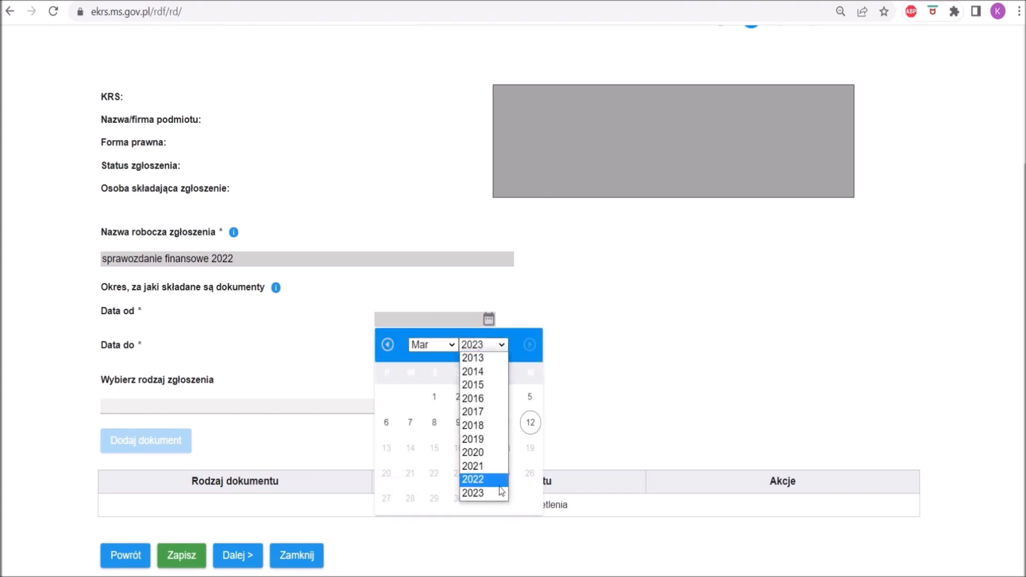
left_click(476, 479)
left_click(432, 344)
left_click(434, 357)
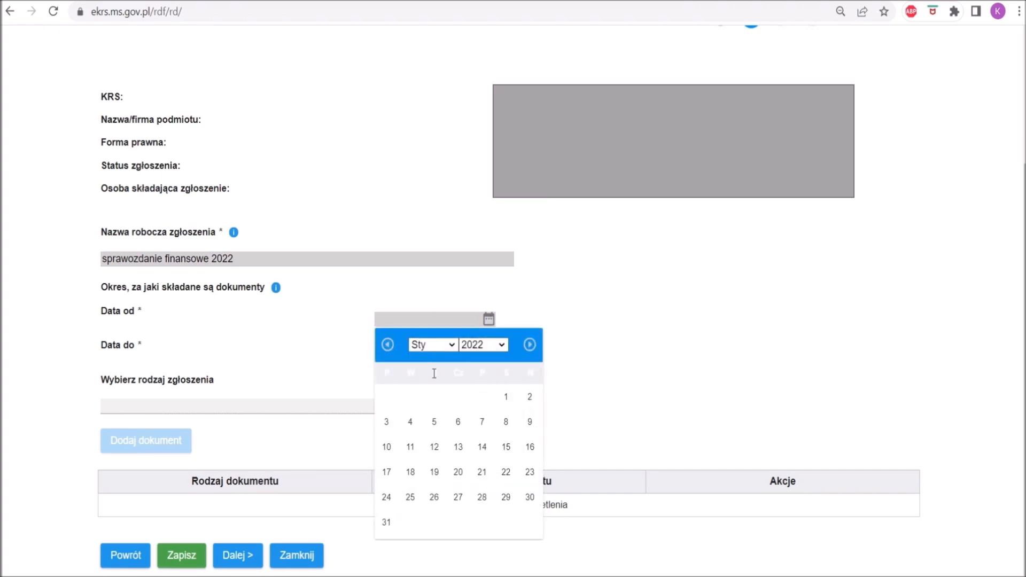
left_click(506, 396)
Set the end date of the reporting period to 31-12-2022.
left_click(488, 354)
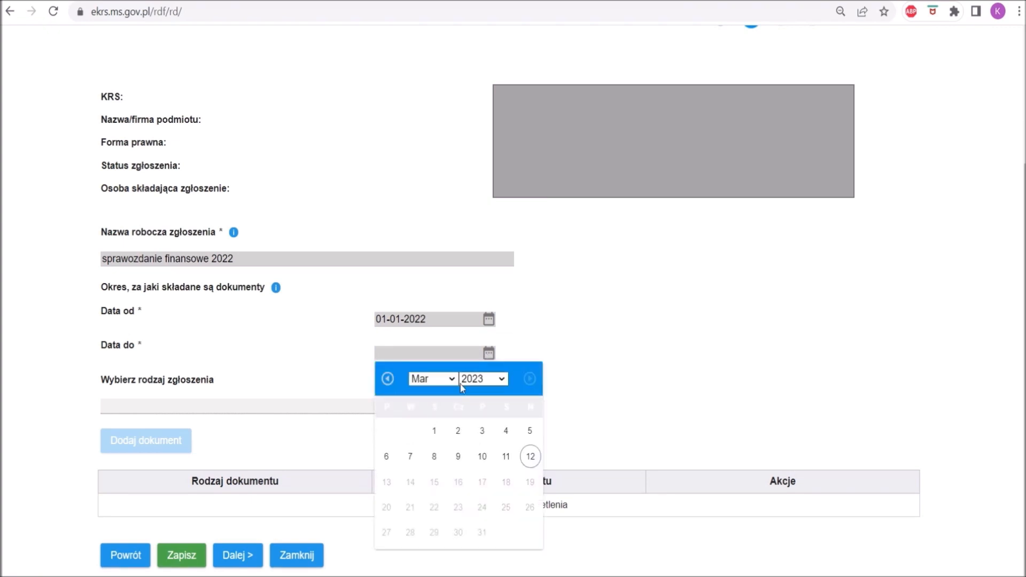
left_click(482, 378)
left_click(482, 514)
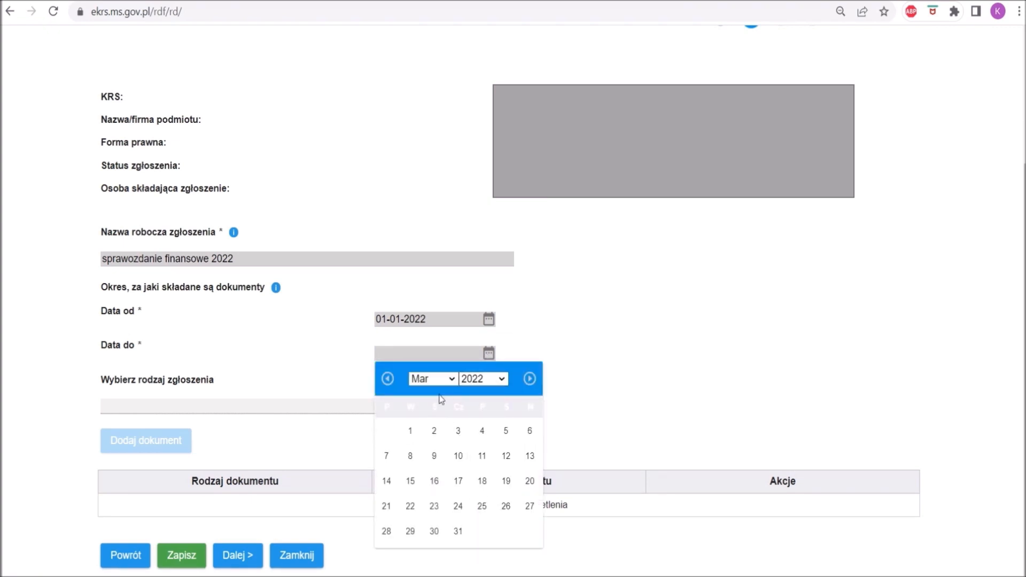
left_click(432, 378)
left_click(447, 543)
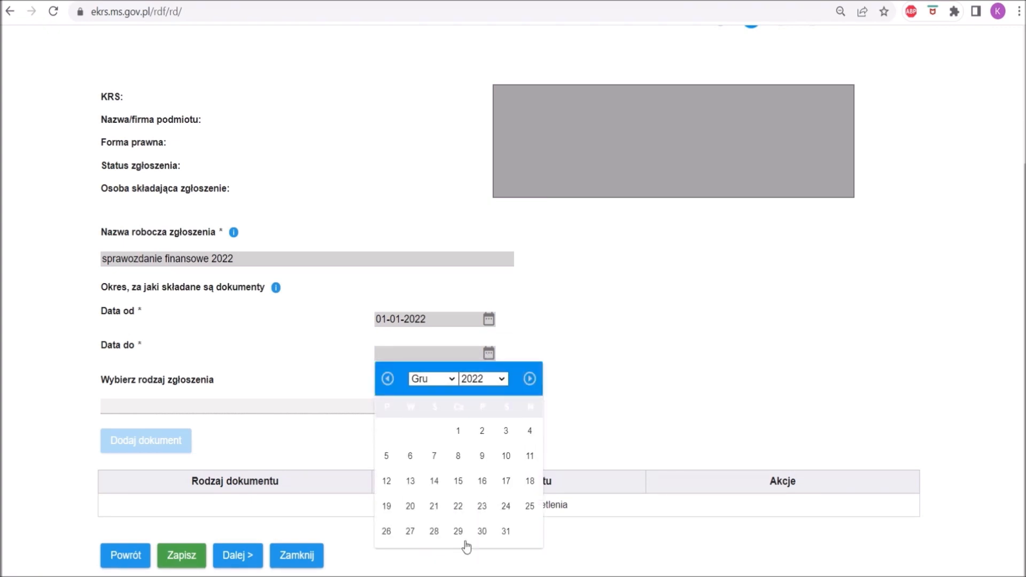
left_click(506, 531)
Choose SKŁADANIE SPRAWOZDAŃ FINANSOWYCH I INNYCH DOKUMENTÓW FINANSOWYCH as the submission type and start adding a document.
left_click(172, 406)
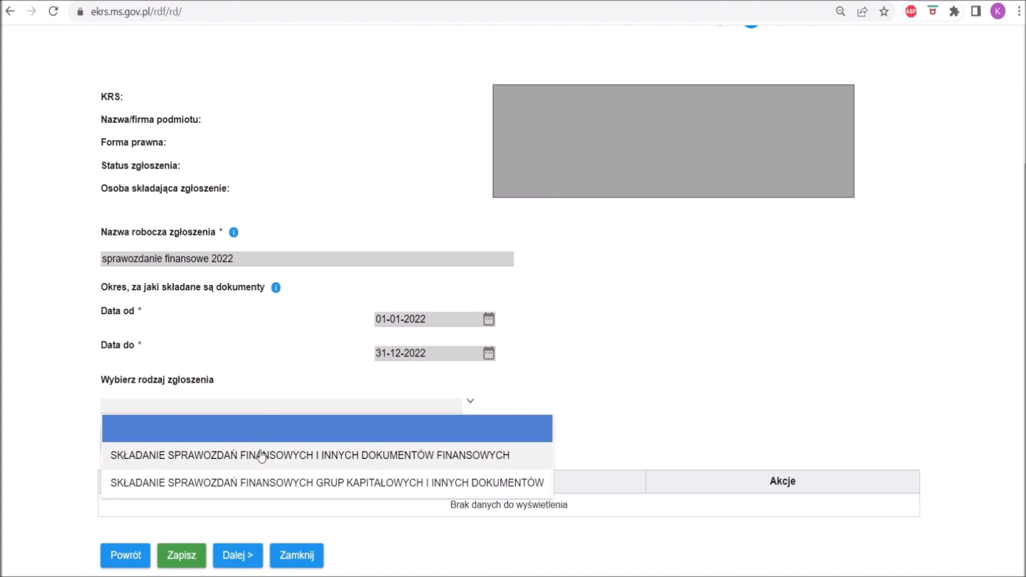
left_click(140, 458)
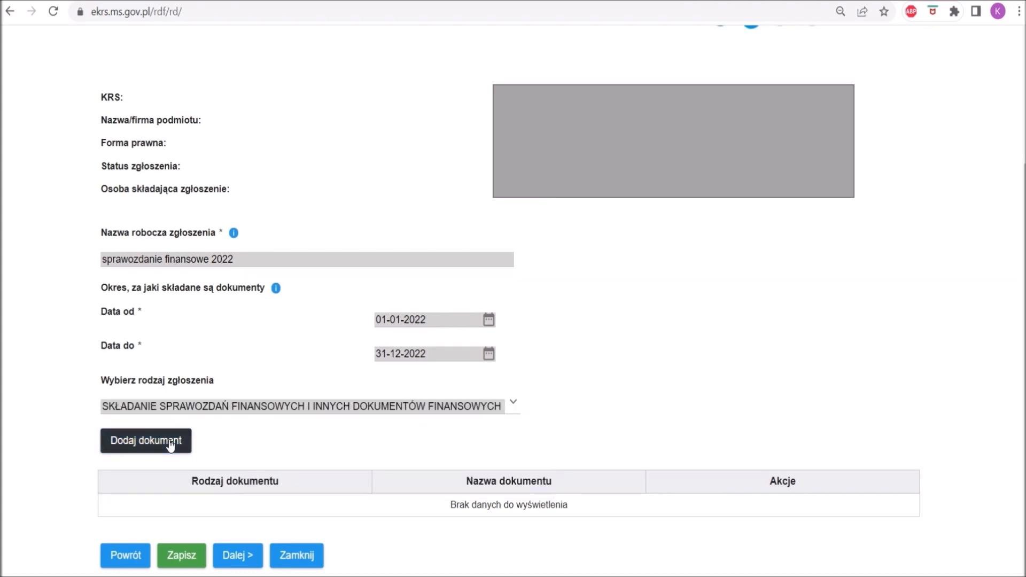
left_click(170, 443)
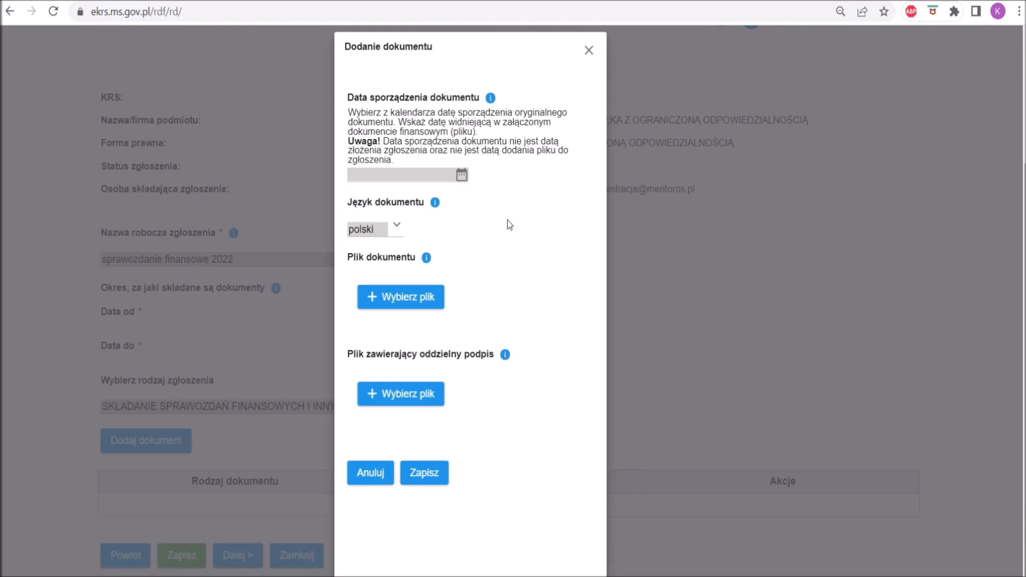
Set the document's preparation date to 12-03-2023 and its type to Roczne sprawozdanie finansowe.
left_click(461, 177)
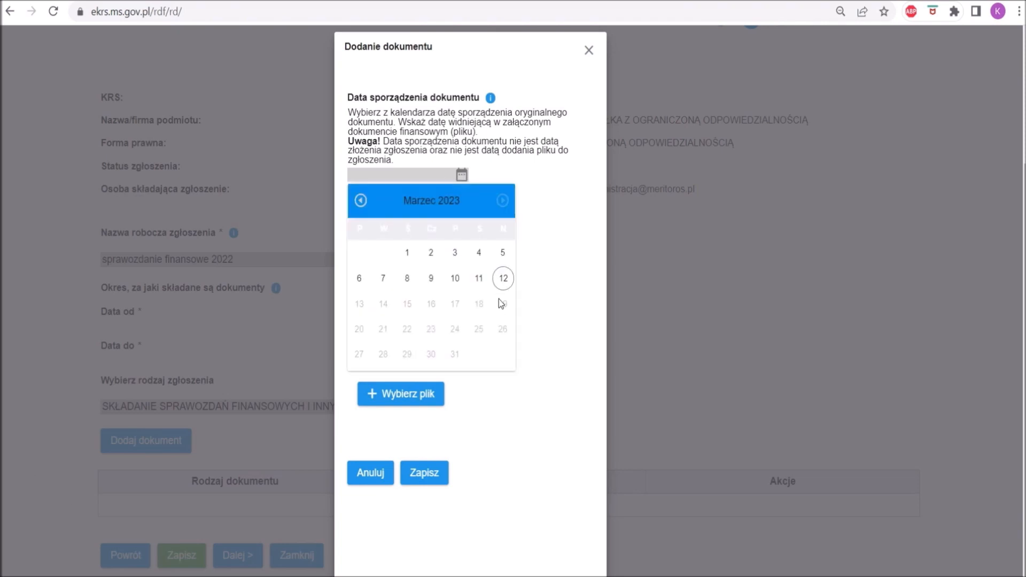
left_click(503, 279)
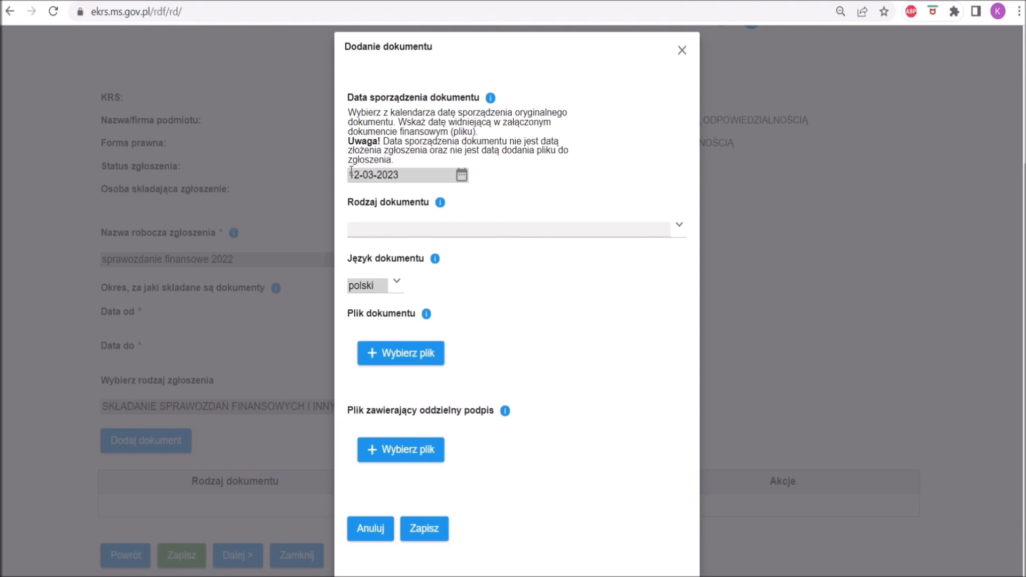
left_click_drag(350, 175, 400, 178)
left_click(402, 195)
left_click(677, 229)
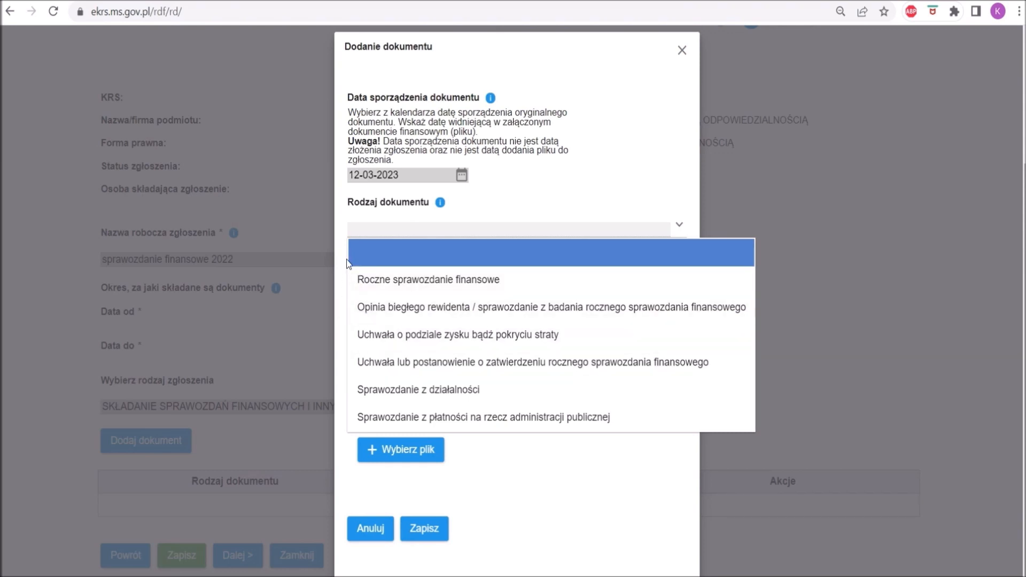
left_click(422, 286)
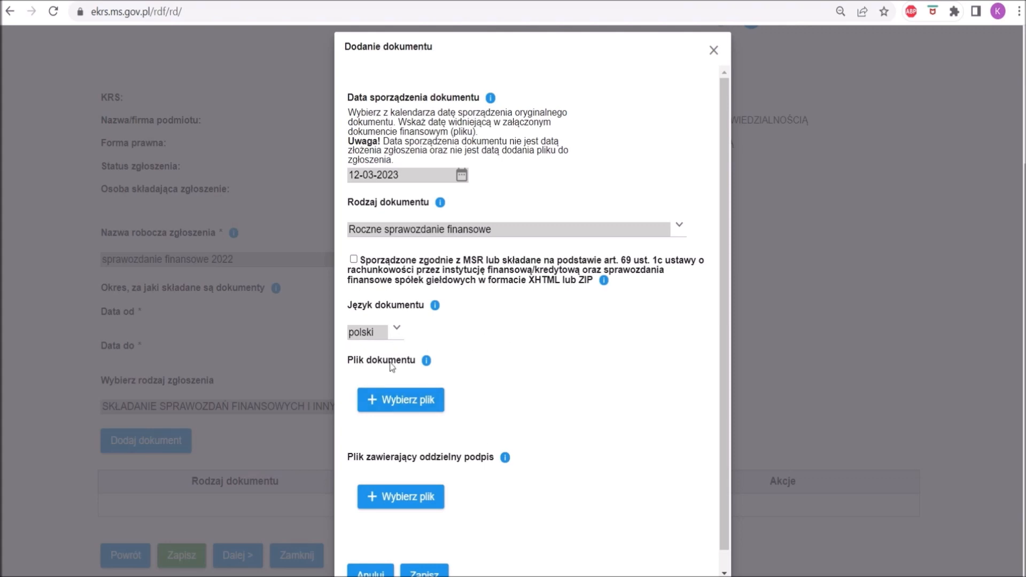
Attach the file sf22 (1).xml as the annual financial statement and save the document to the submission.
left_click(419, 400)
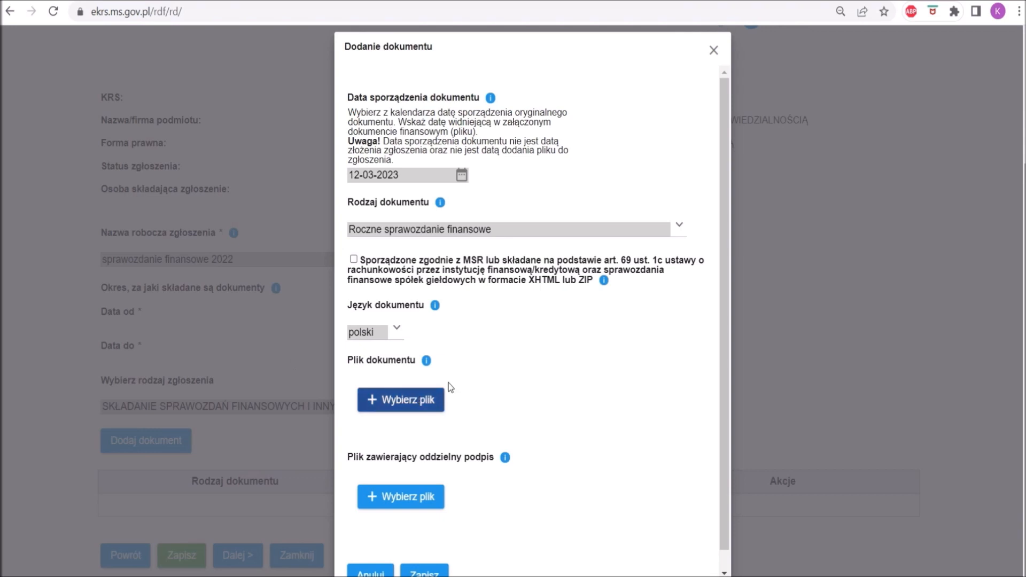
left_click(140, 100)
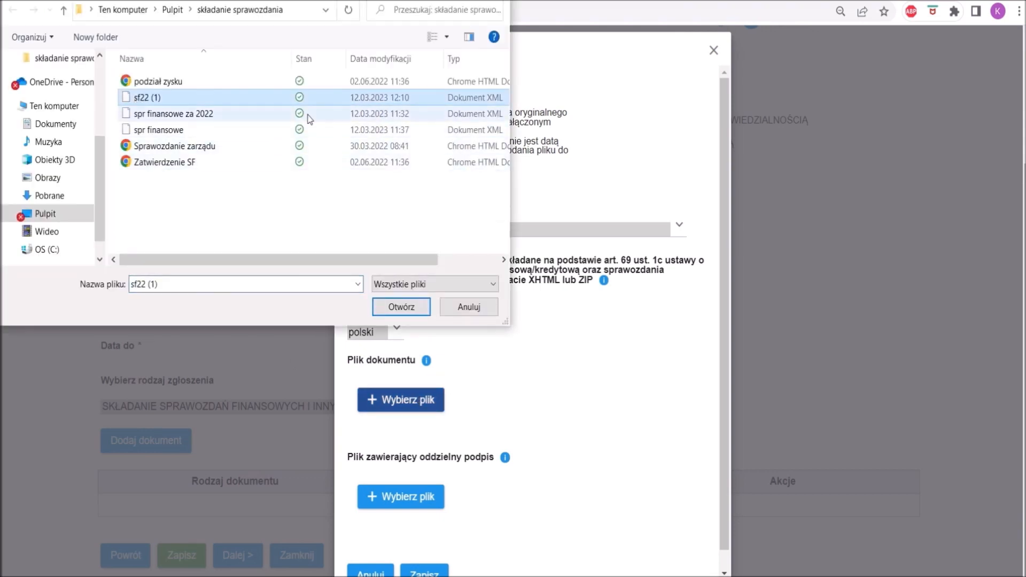
left_click(416, 309)
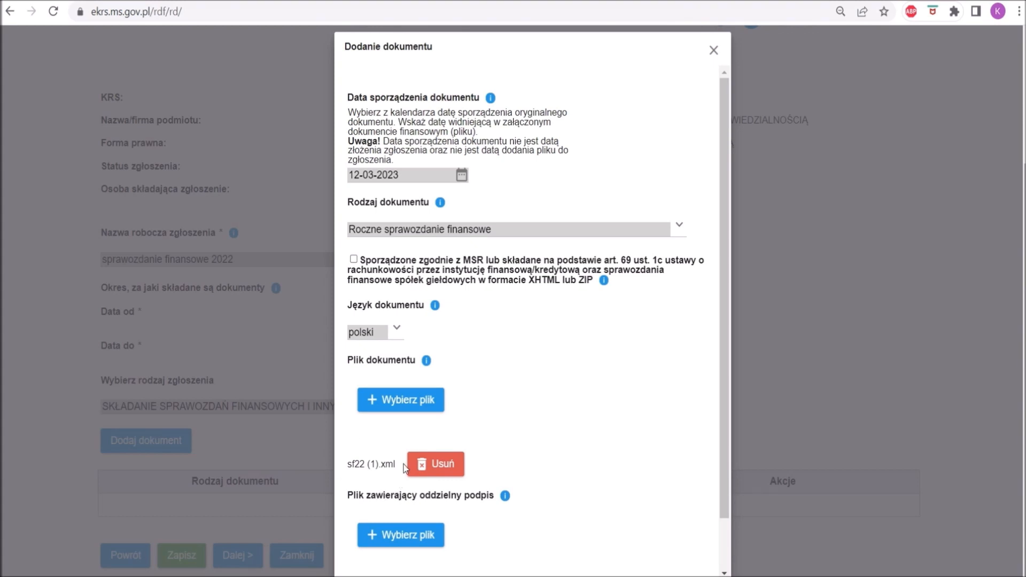
scroll(403, 456, "down", 1)
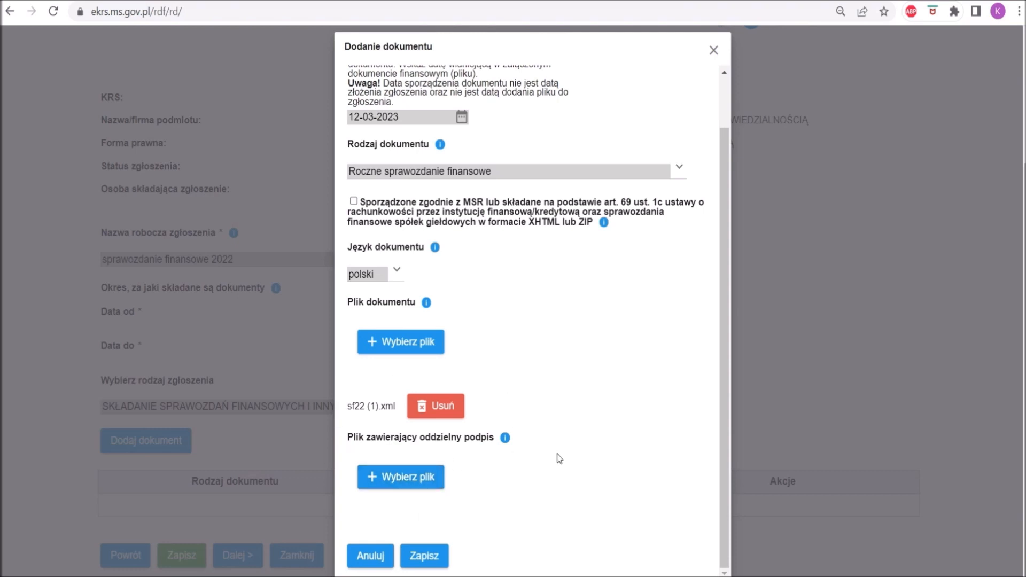
left_click(432, 557)
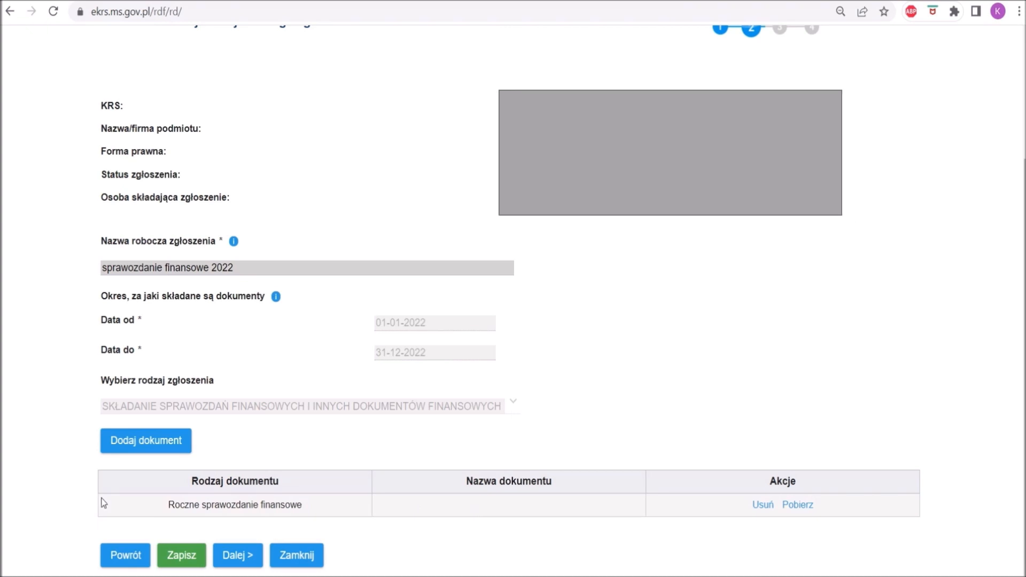
Start adding another document, with preparation date 12-03-2023 and type Uchwała o podziale zysku bądź pokryciu straty.
left_click(156, 447)
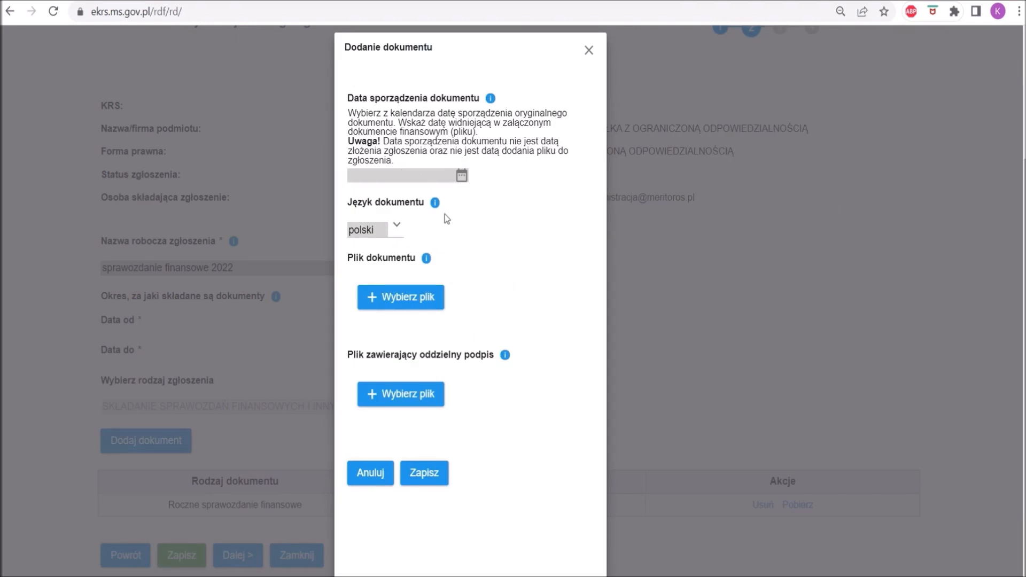
left_click(461, 175)
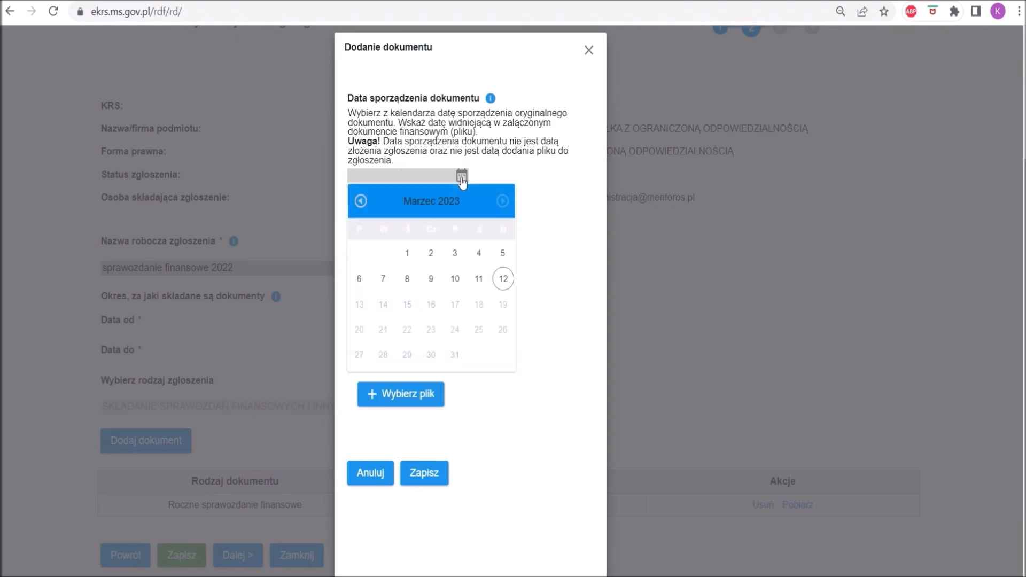
left_click(505, 280)
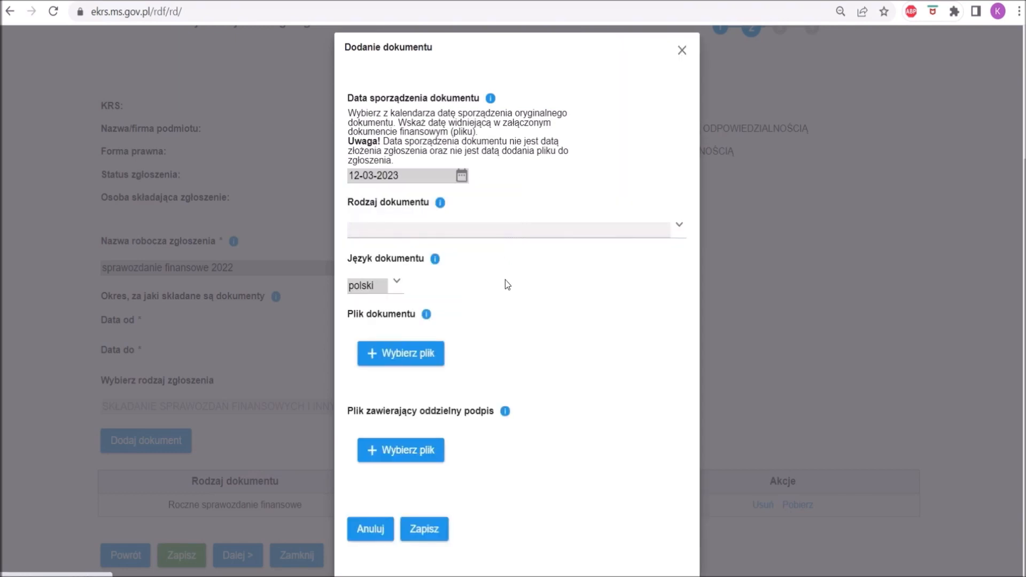
left_click(453, 236)
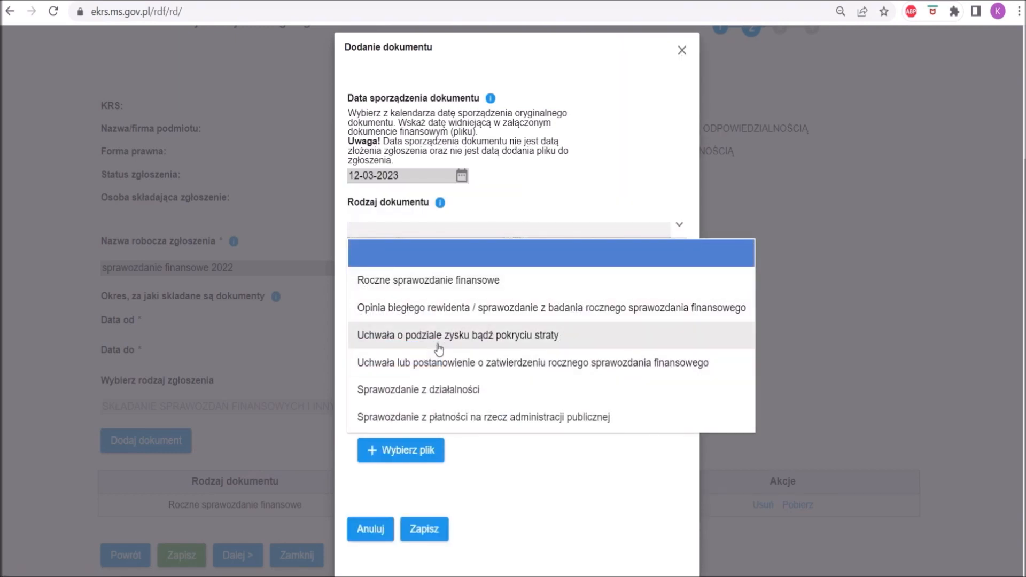
left_click(439, 348)
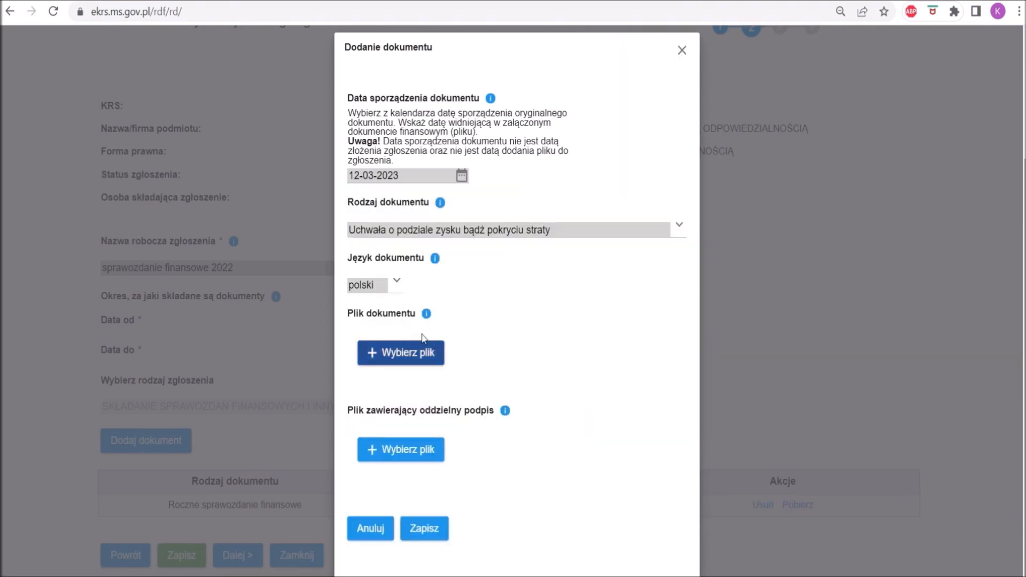
Attach the file podział zysku.pdf as the profit distribution resolution and save the document to the submission.
left_click(386, 367)
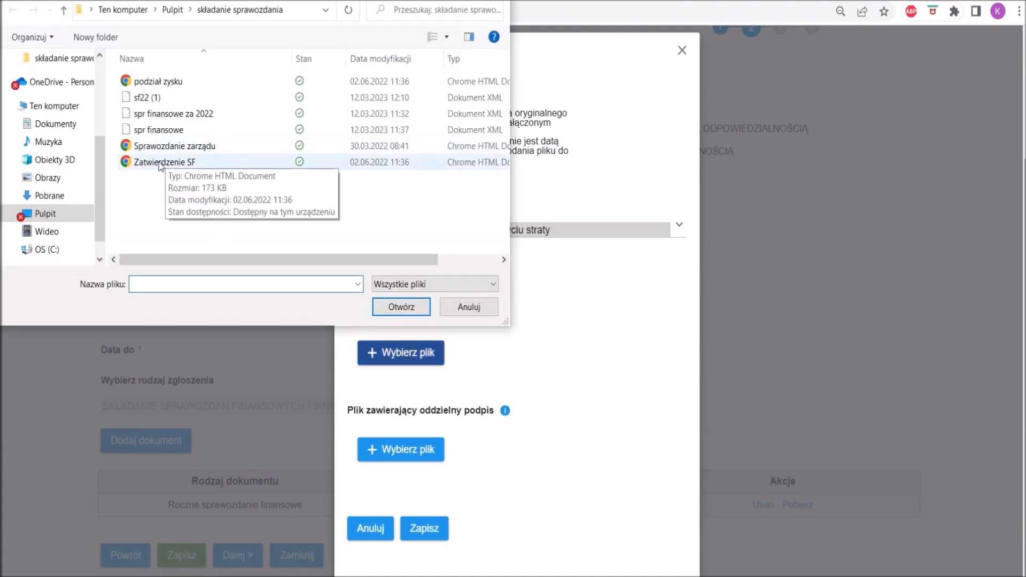
left_click(160, 83)
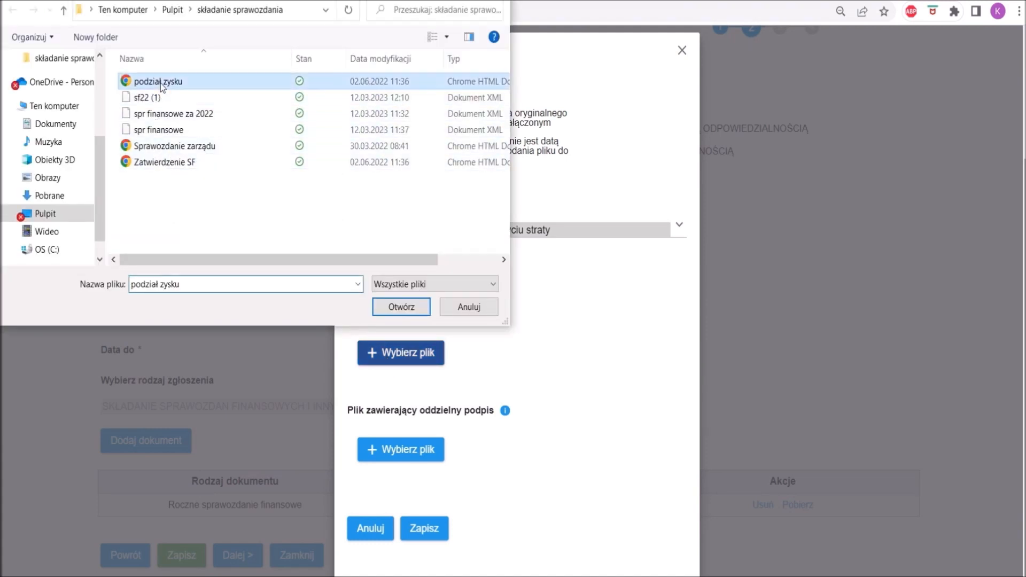
left_click(395, 309)
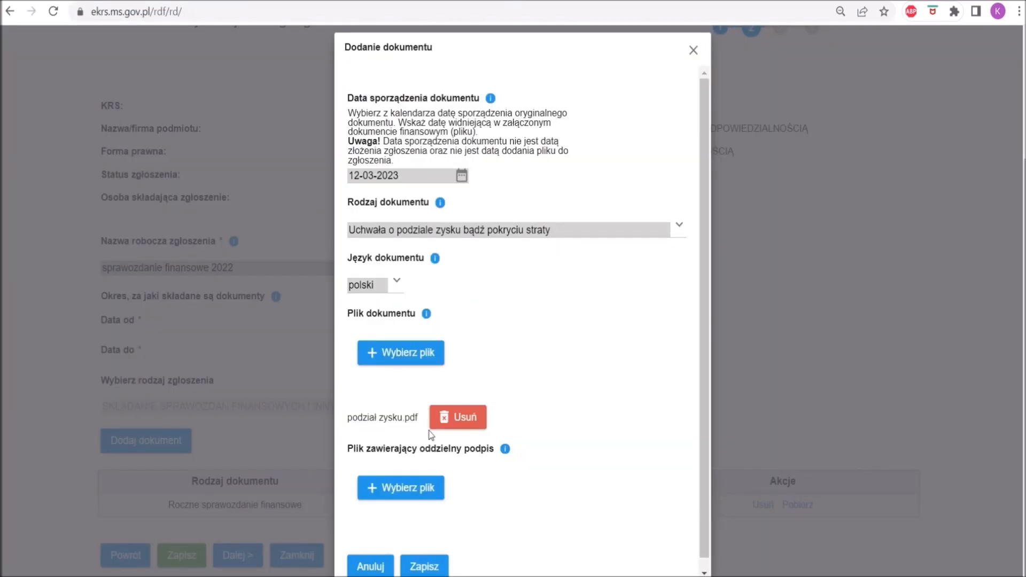
left_click(424, 568)
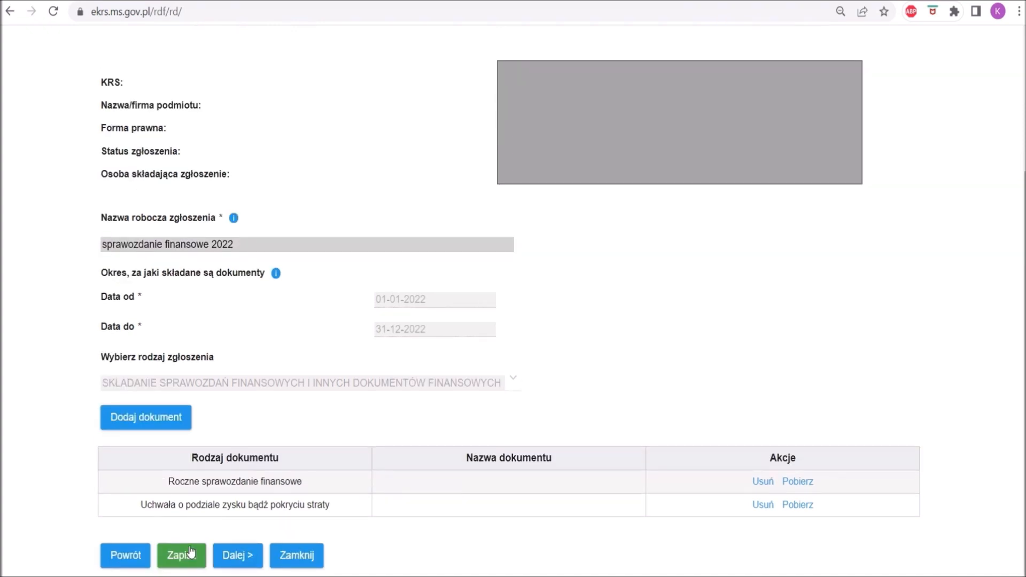
Proceed to step 4 of the submission without attaching additional documents and verify the submission.
left_click(239, 556)
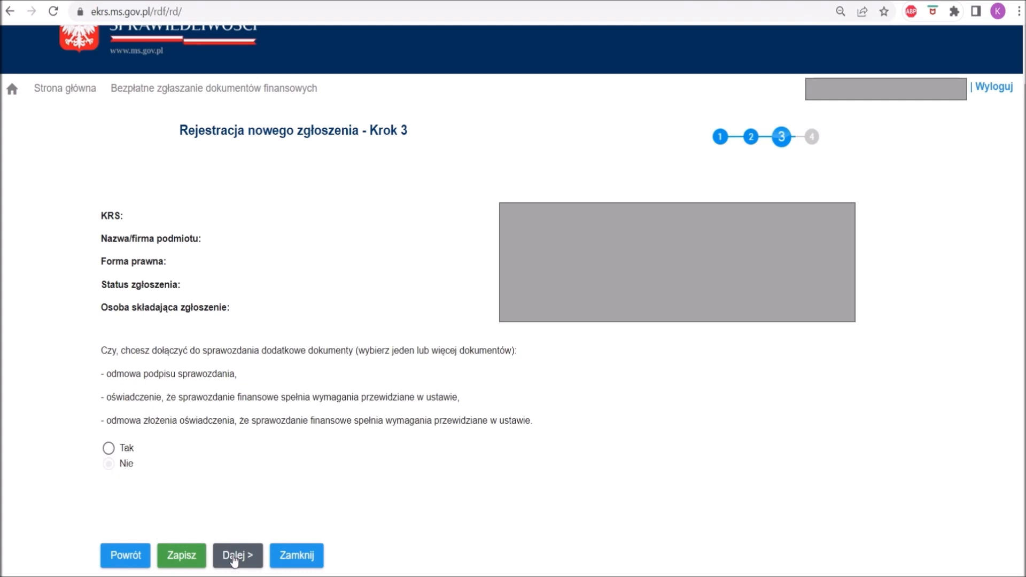
left_click(234, 558)
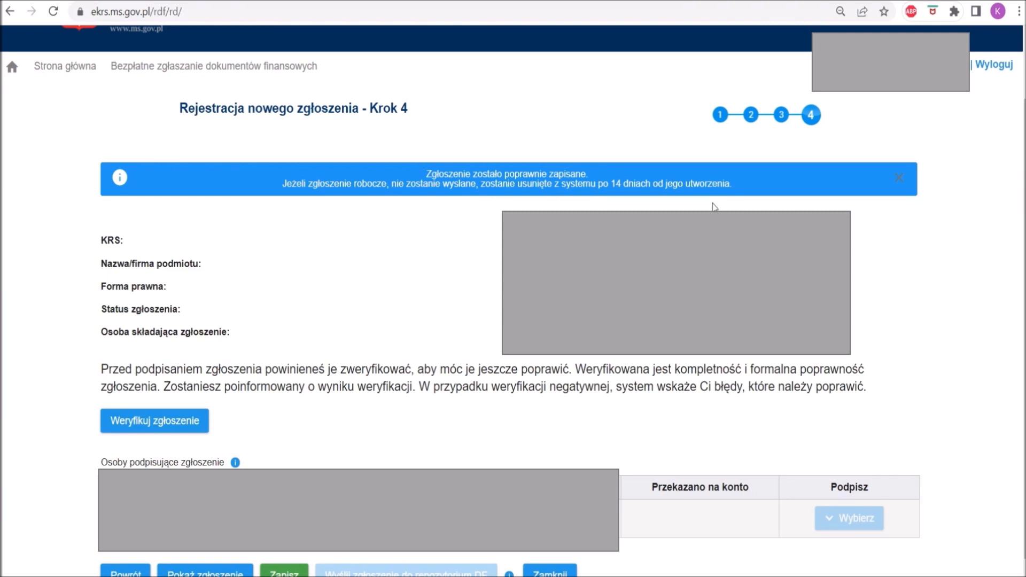
scroll(293, 337, "down", 1)
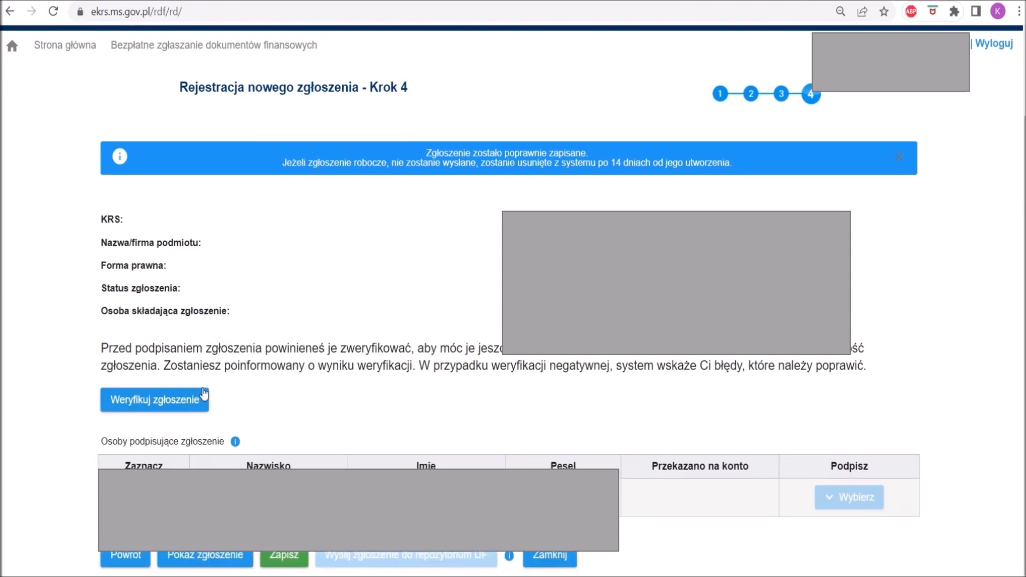
left_click(191, 403)
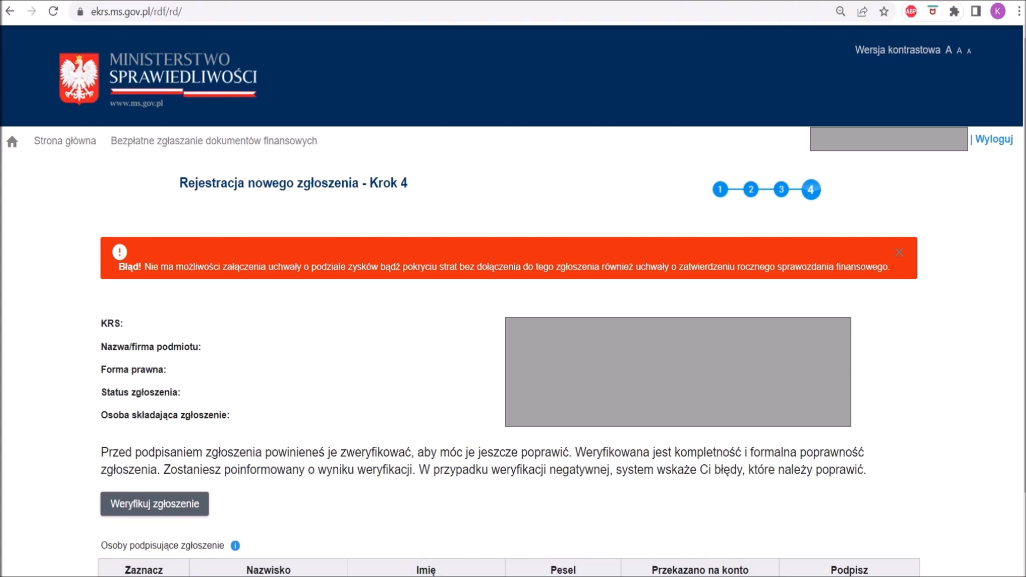
Close the draft submission and view the submissions shared for signing (Podpisywanie zgłoszeń udostępnionych do podpisu).
scroll(295, 471, "down", 2)
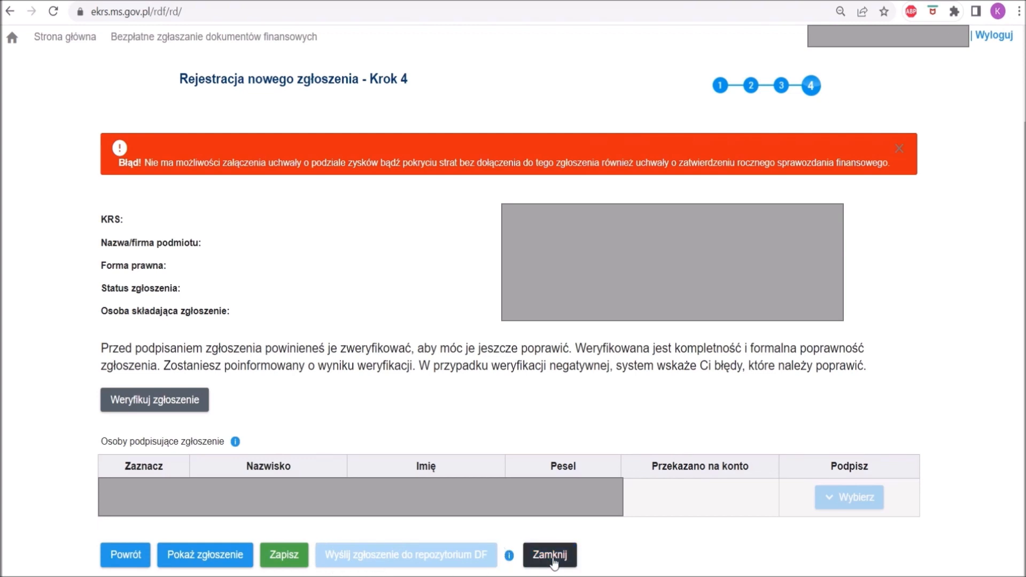
left_click(554, 562)
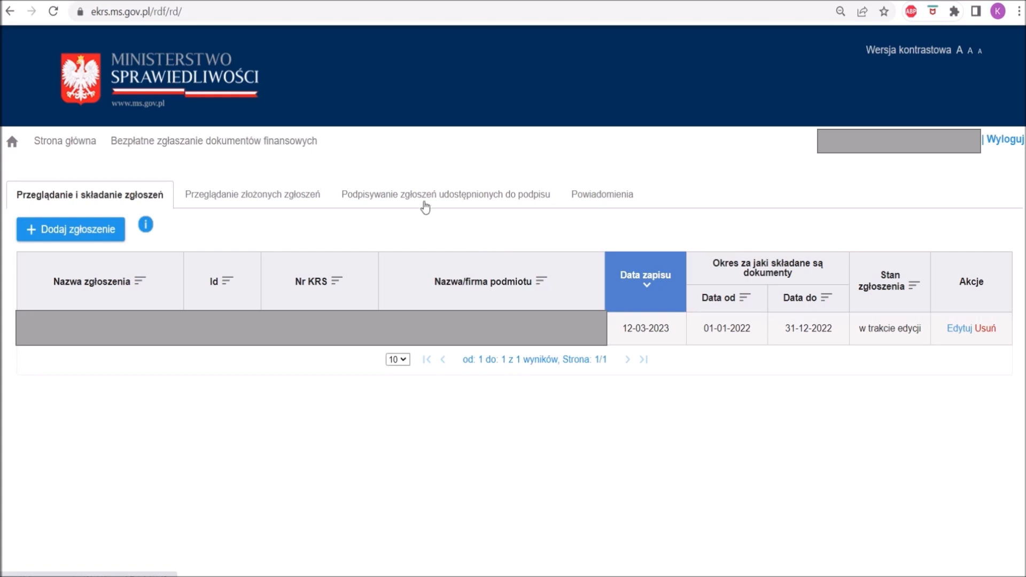
left_click(425, 207)
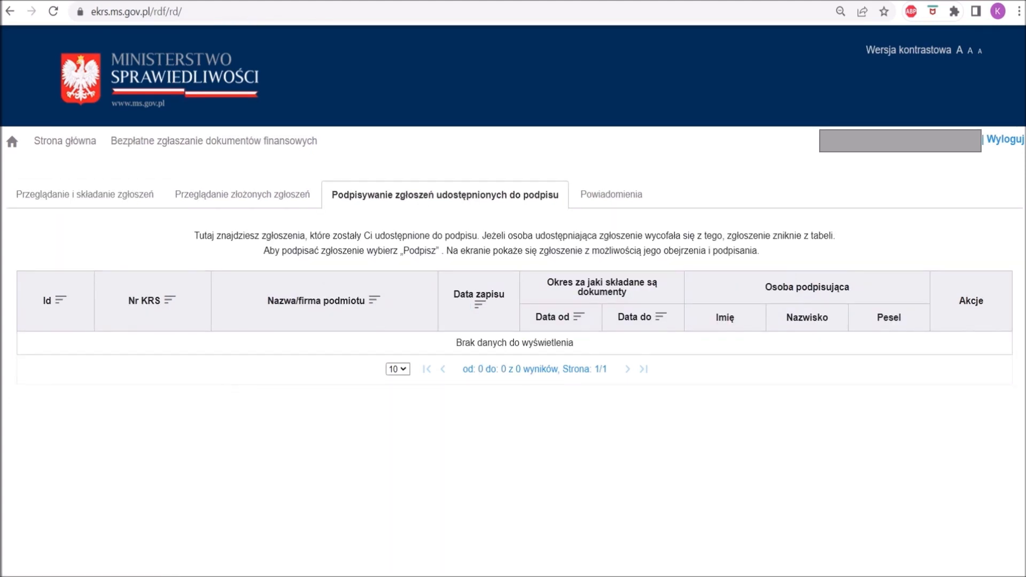